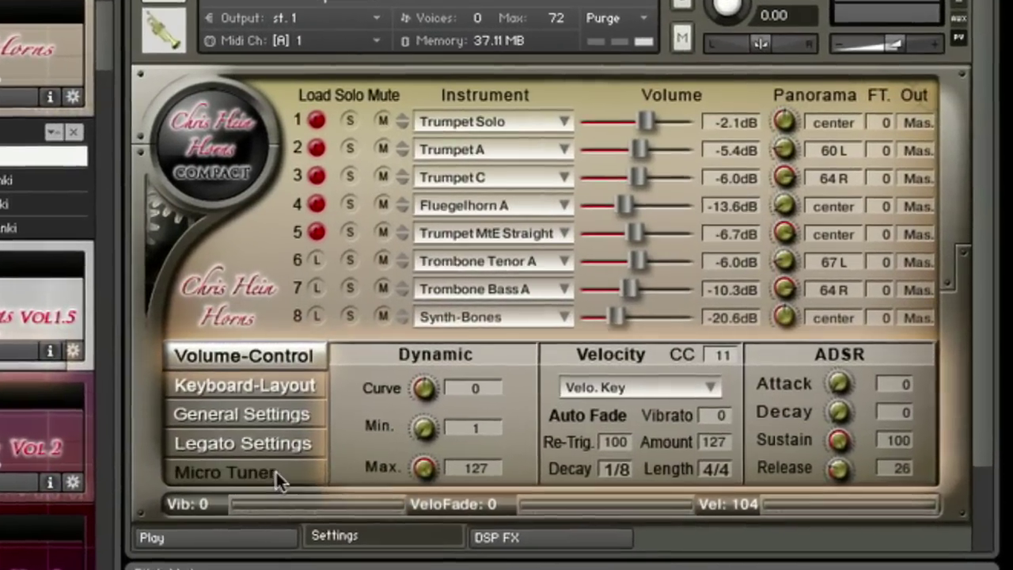
Look through the Micro Tuner, Legato, General Settings and Keyboard-Layout pages, then return to Volume-Control.
click(301, 461)
click(305, 435)
click(305, 407)
click(201, 397)
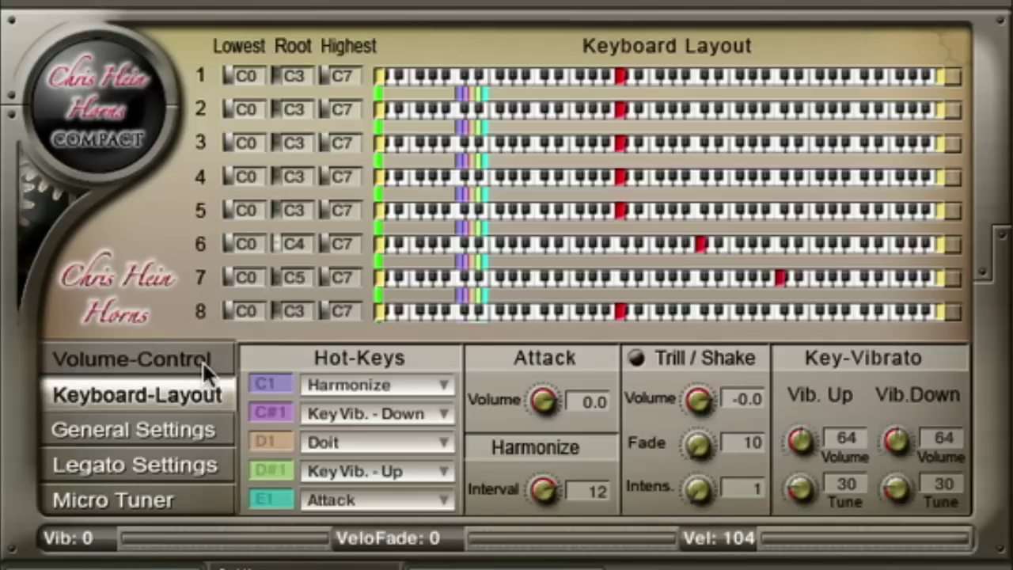
click(201, 362)
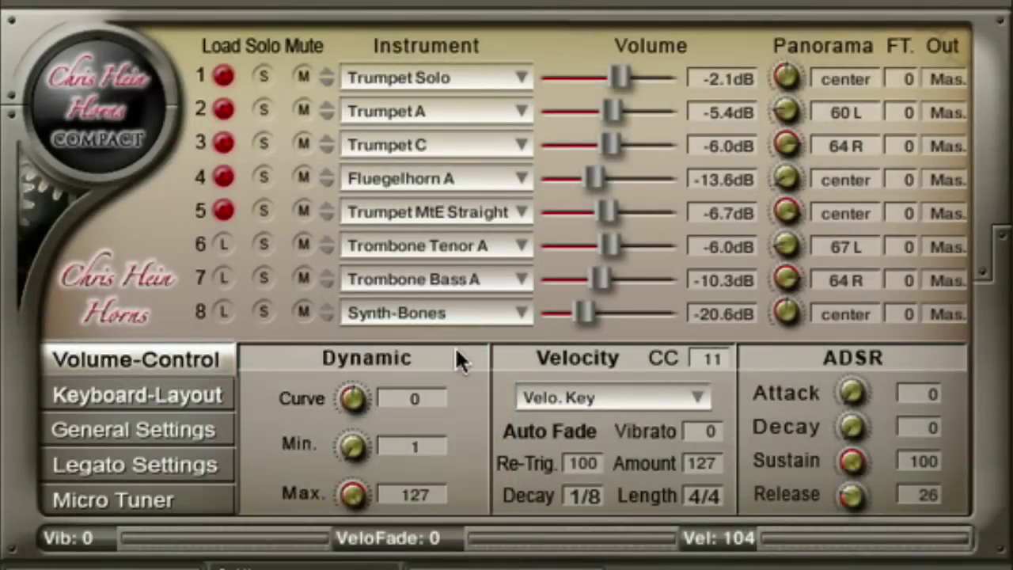
Test the Curve, Max, Attack, Decay, Sustain and Release knobs, leaving Max at 126 and Release at 29.
drag(340, 408, 350, 399)
mouse_move(350, 498)
mouse_down()
mouse_move(345, 563)
mouse_move(355, 502)
mouse_up()
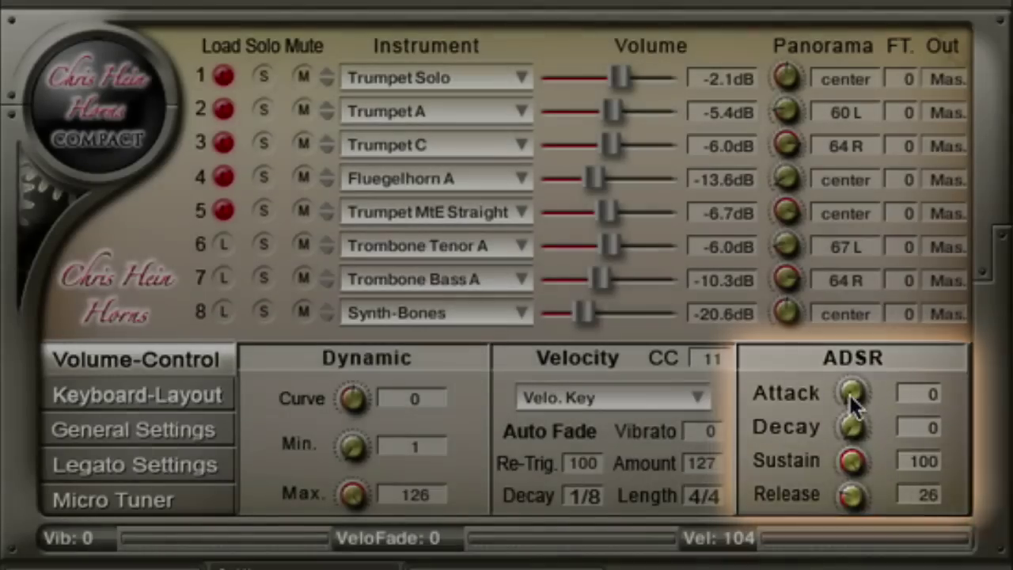
drag(852, 391, 853, 352)
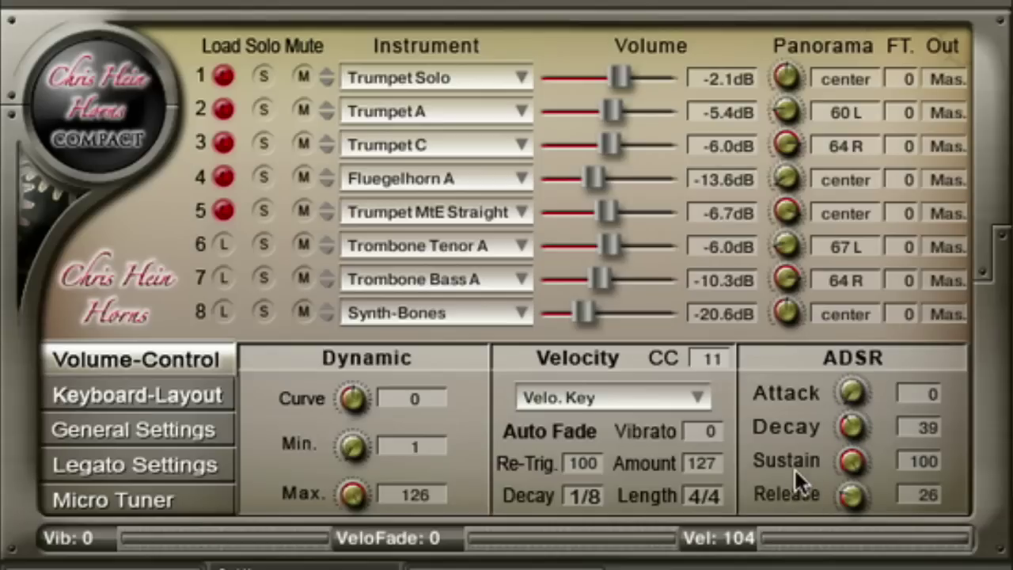
drag(843, 428, 851, 526)
drag(859, 468, 841, 435)
drag(855, 498, 857, 505)
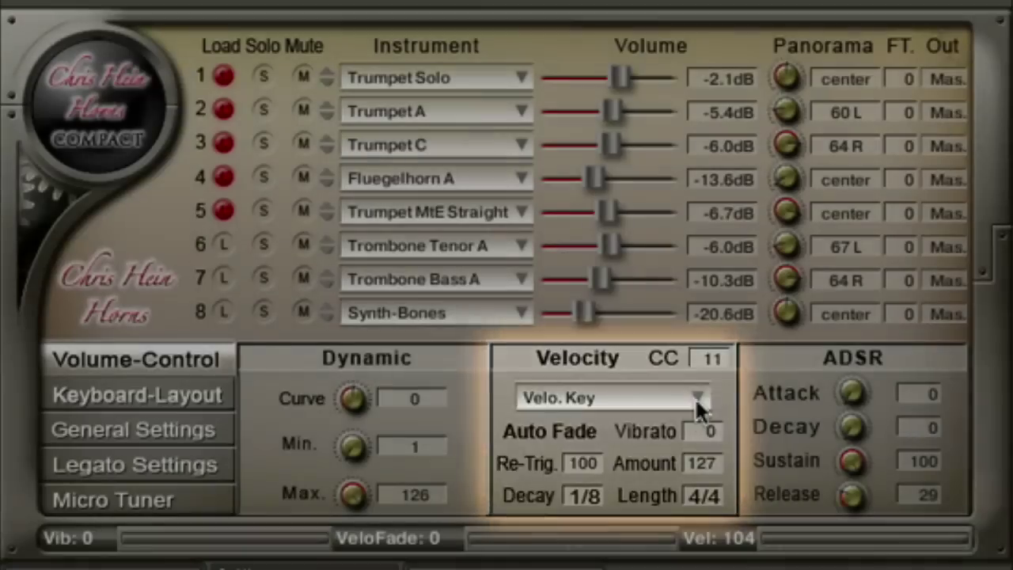
Glance at the velocity mode list, then inspect and close the Saxophone Sopran A sample mapping.
click(698, 395)
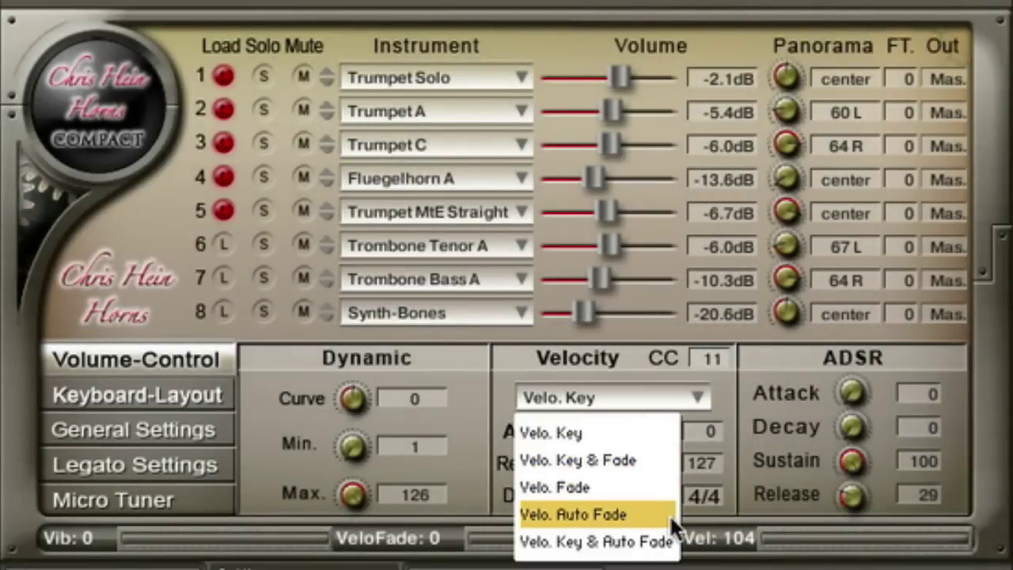
click(732, 393)
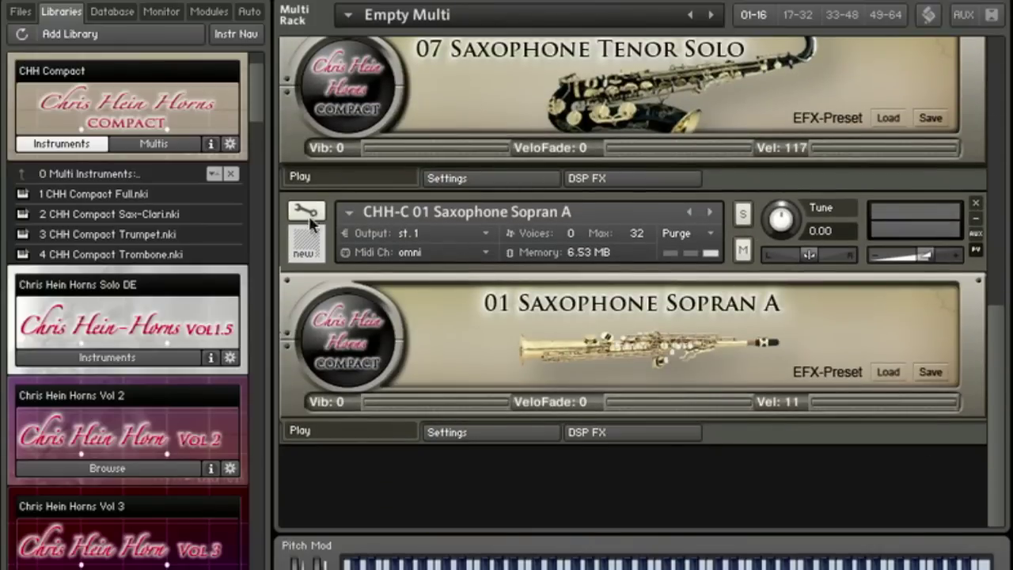
click(307, 212)
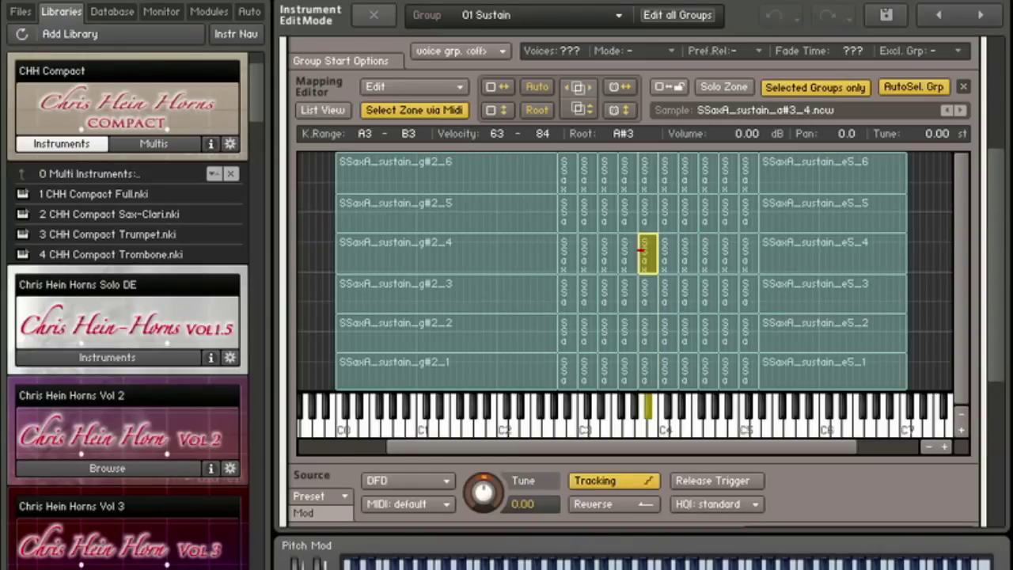
click(311, 14)
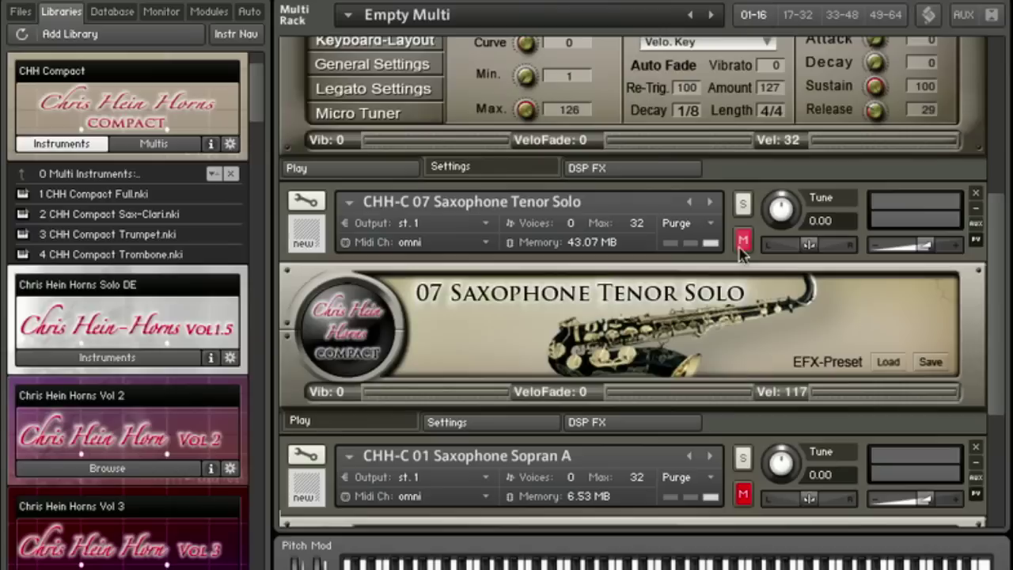
Inspect the Saxophone Tenor Solo mapping, mute it, and bring up CHH Compact Full's velocity modes.
click(307, 203)
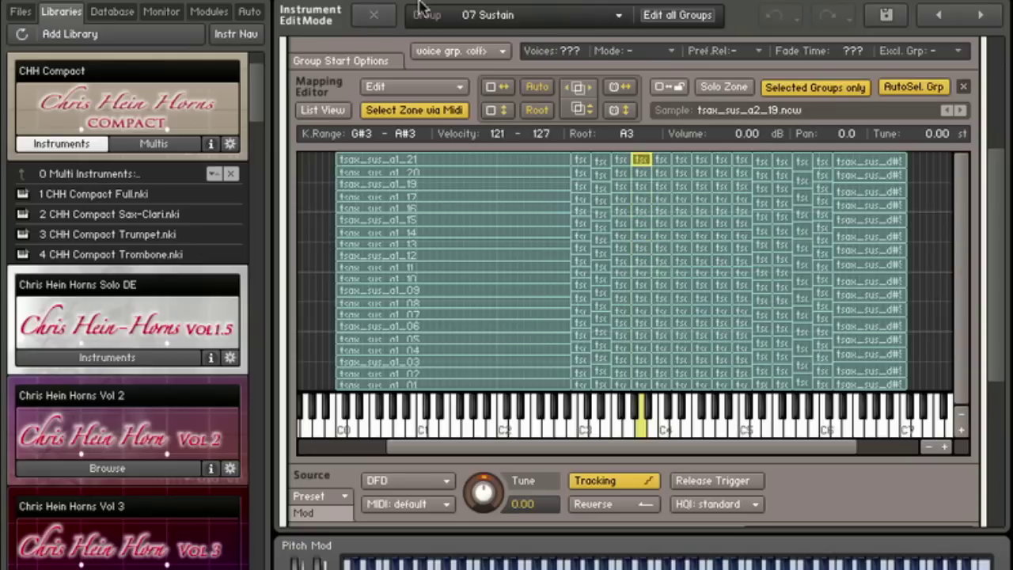
click(372, 16)
click(743, 239)
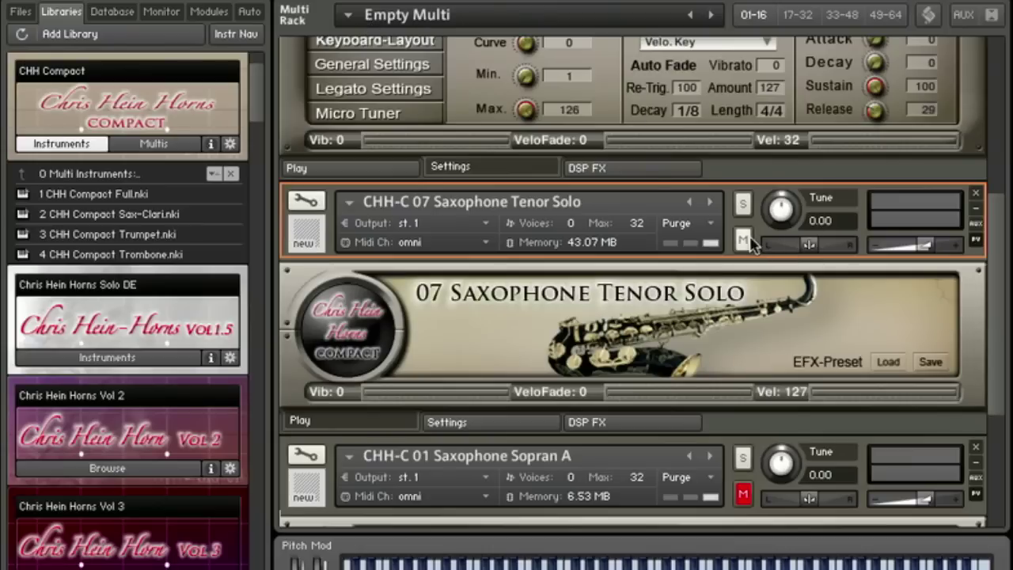
drag(1001, 261, 1004, 204)
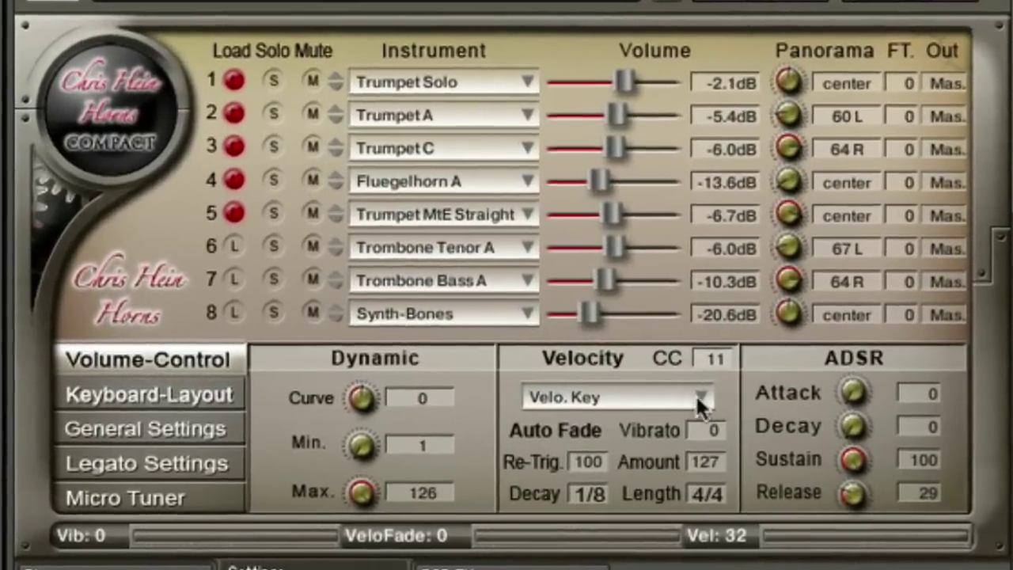
click(723, 394)
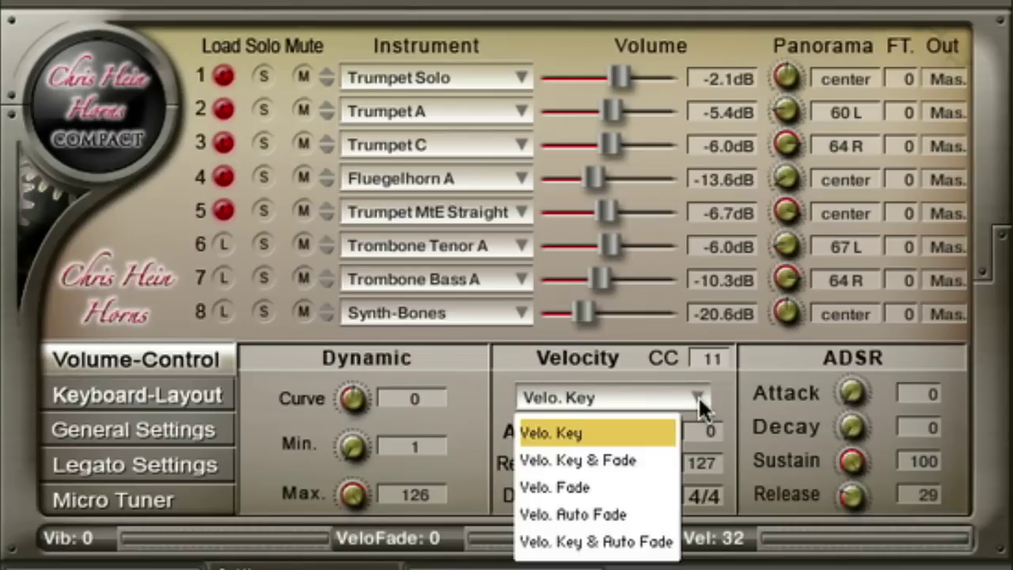
Switch to Velo. Fade, try controller numbers ending on CC 11, and reopen the mode list.
click(632, 485)
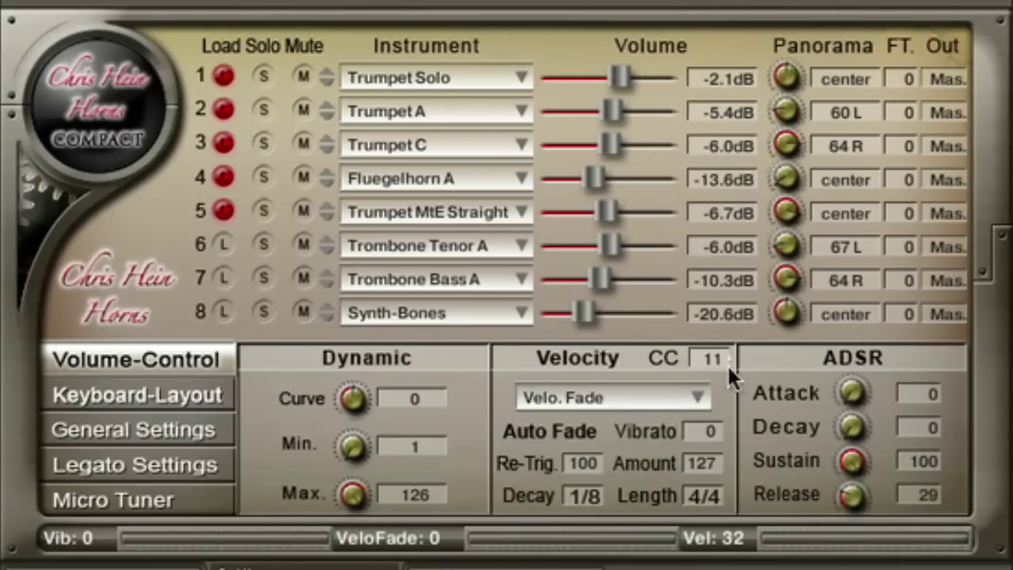
drag(728, 335, 733, 361)
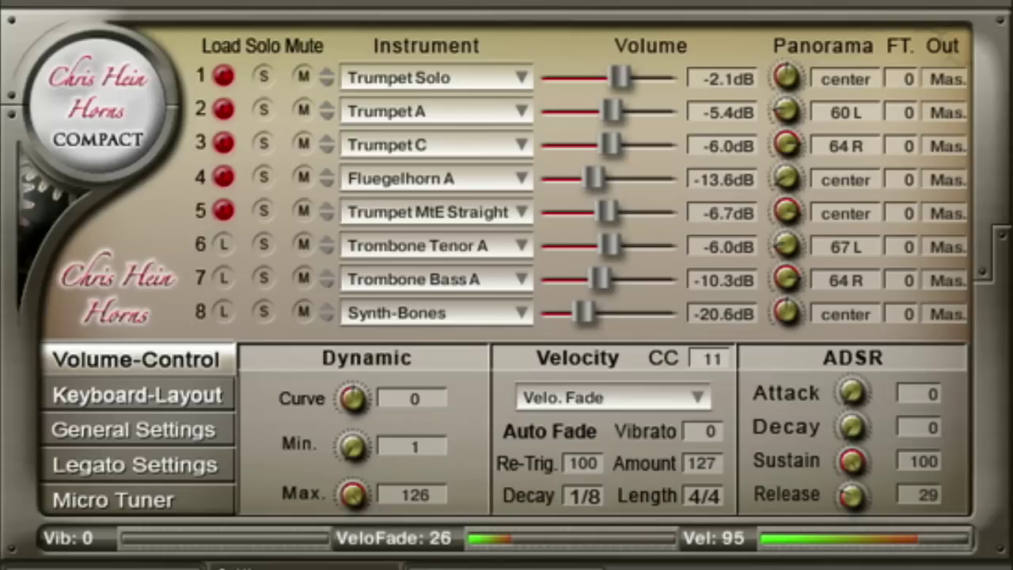
click(694, 390)
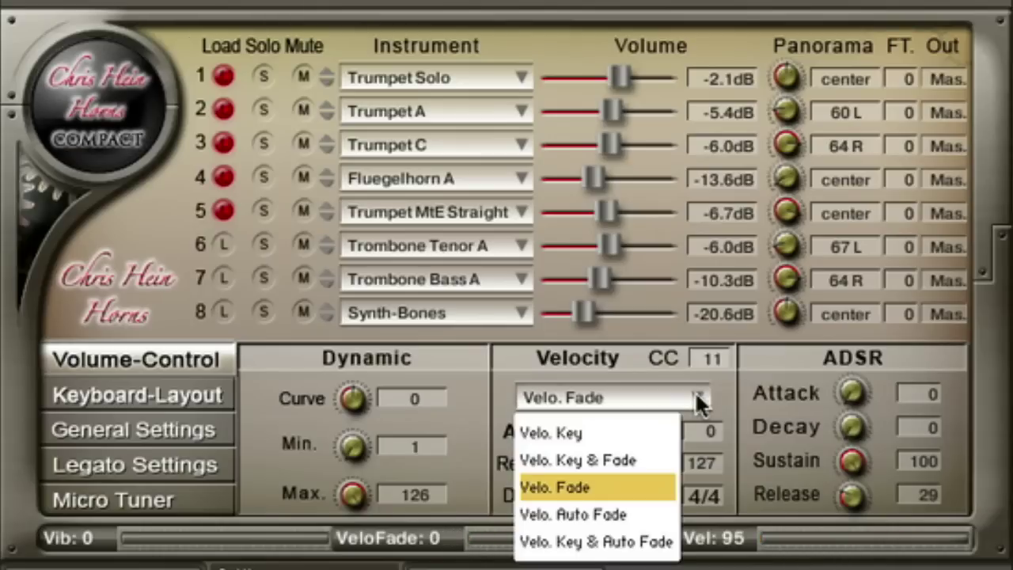
Choose Velo. Key & Fade mode, then reopen the velocity mode list.
click(650, 457)
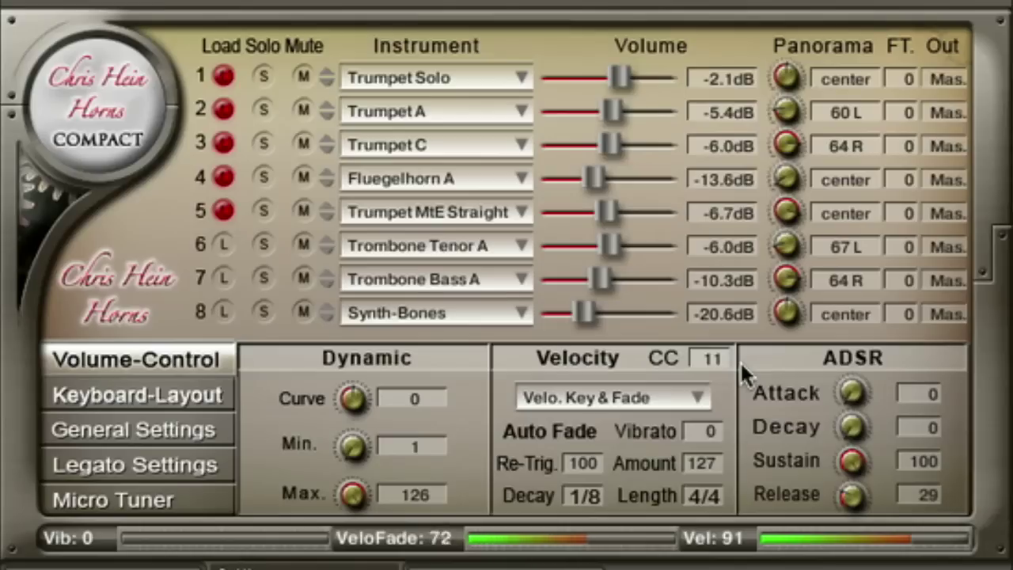
click(654, 394)
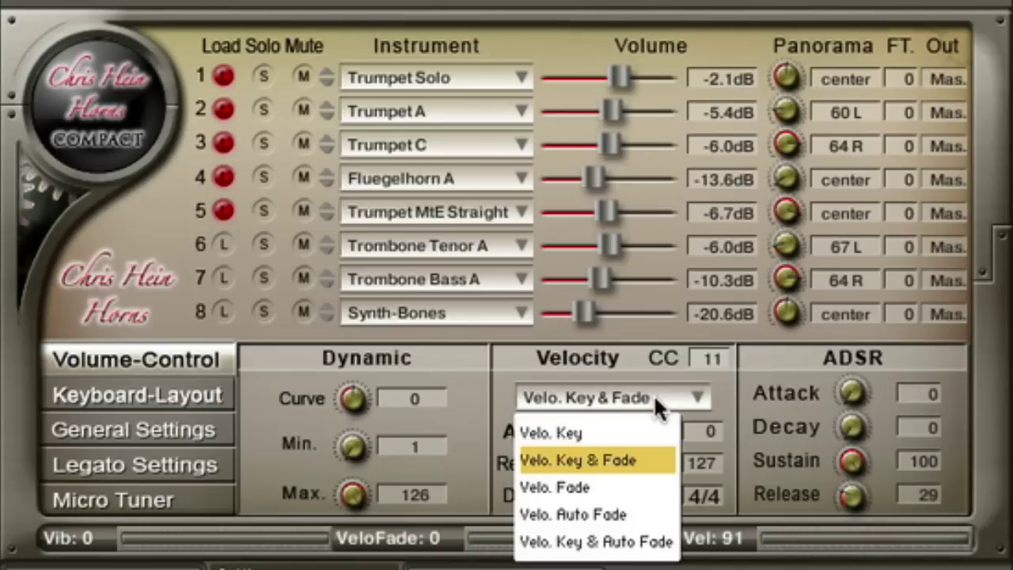
Select Velo. Auto Fade mode, then reopen the velocity mode list.
click(638, 512)
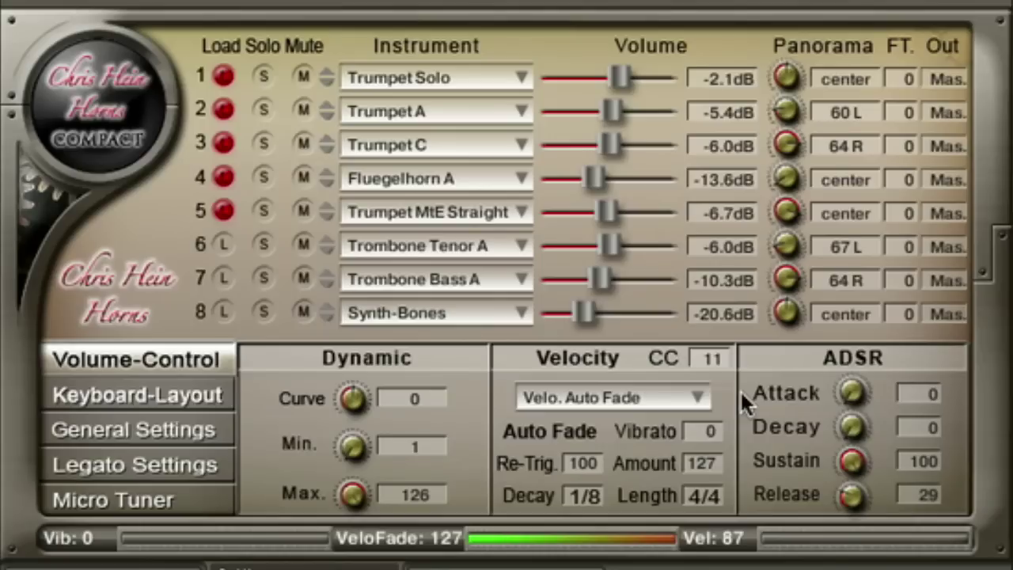
click(676, 399)
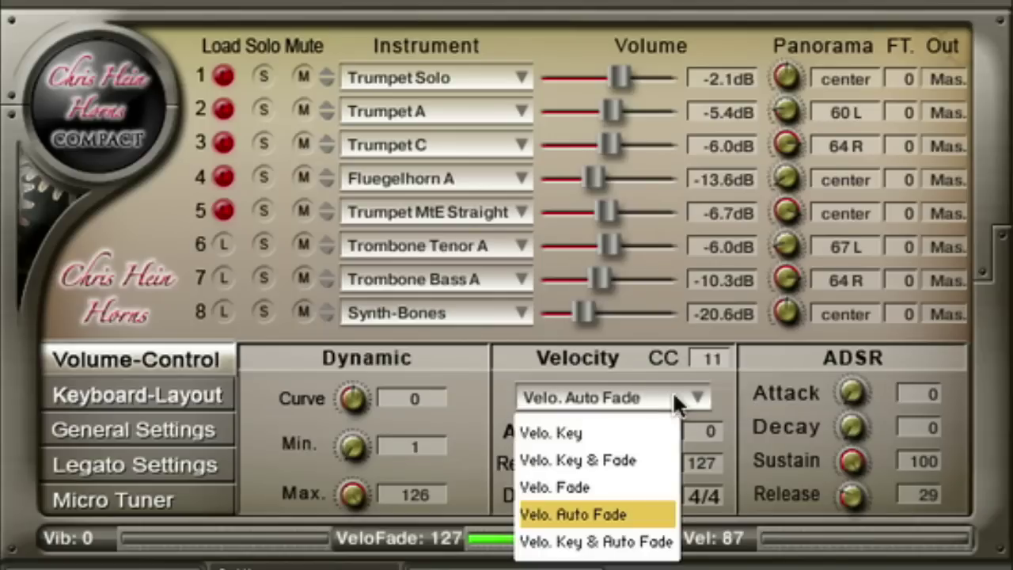
Try Velo. Key & Auto Fade, stretching Decay to 2/4 and Length to 7/4, then Decay back to 1/8.
click(671, 542)
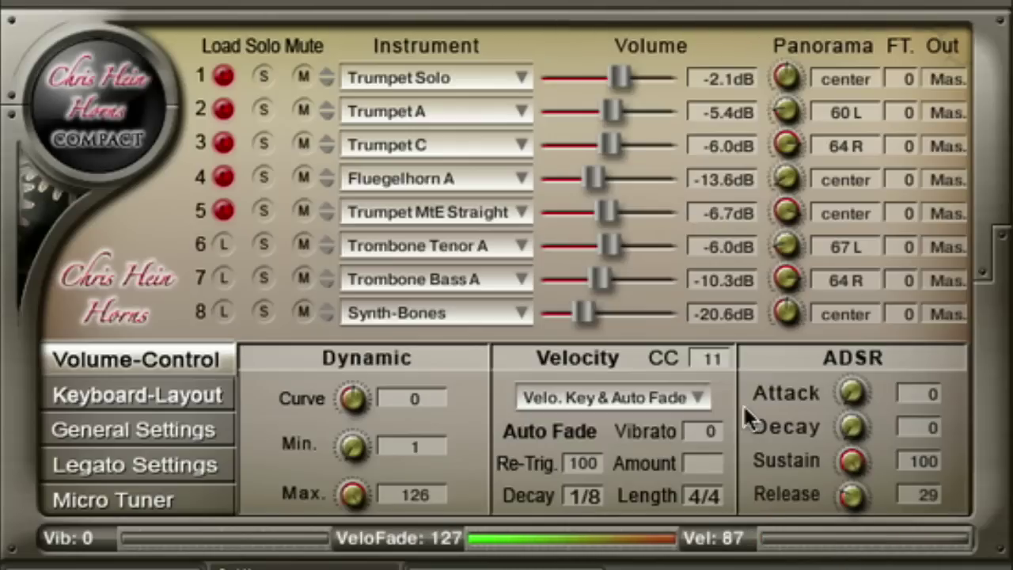
drag(603, 486, 619, 460)
drag(698, 498, 733, 473)
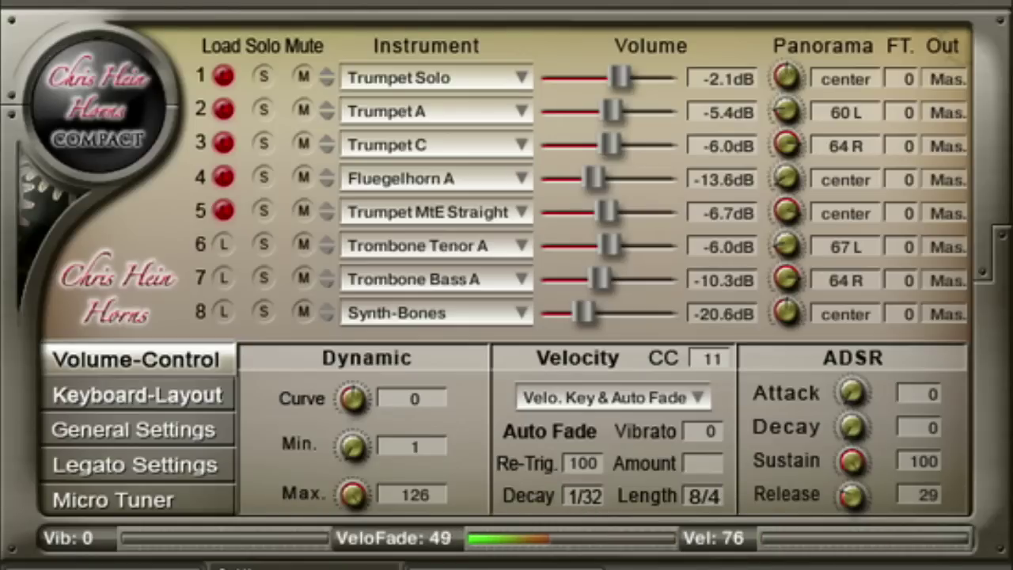
drag(587, 495, 609, 478)
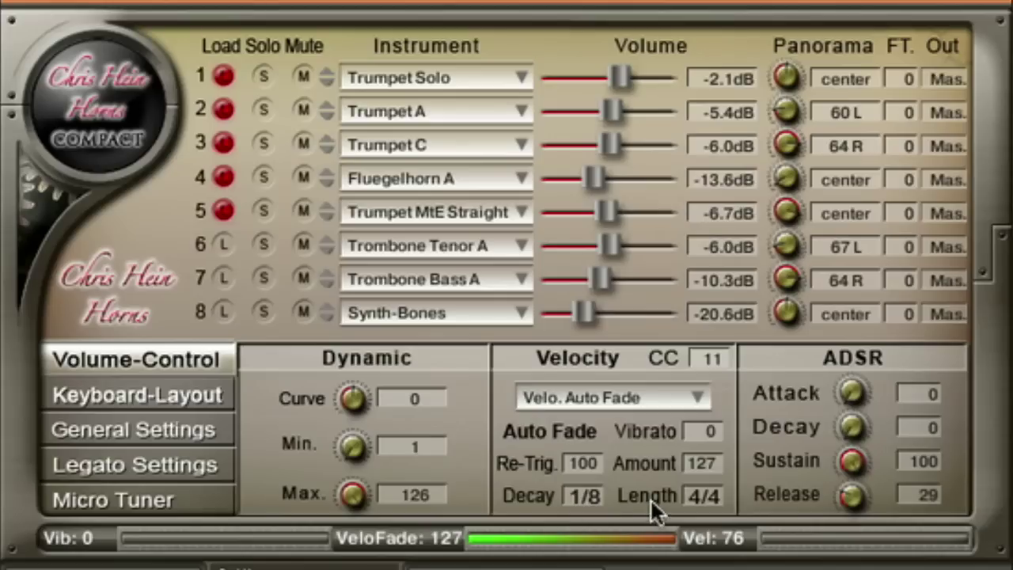
Sweep the fade Amount between 1 and 127, leaving it at 127.
drag(701, 461, 707, 546)
drag(707, 463, 723, 155)
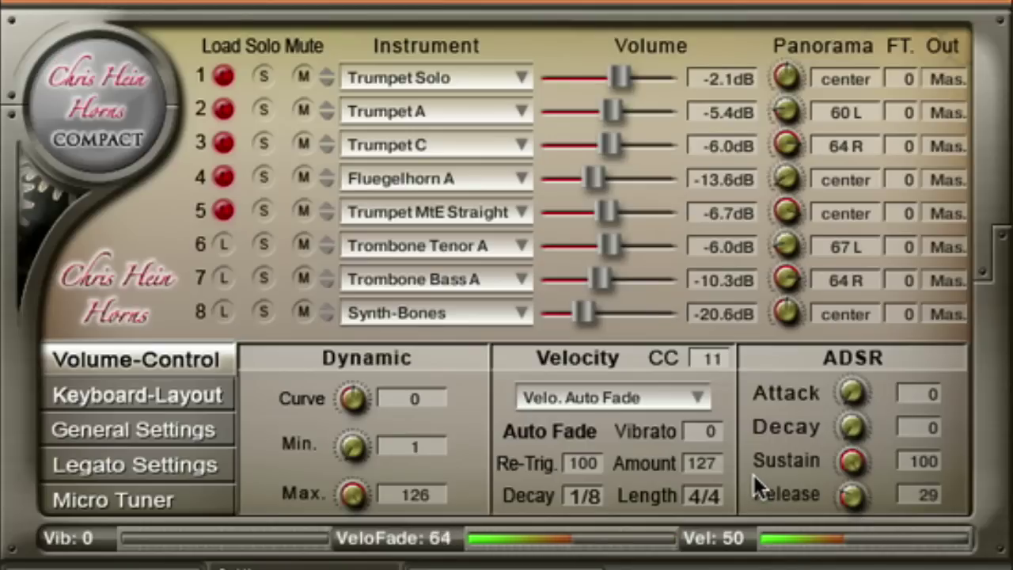
drag(707, 462, 707, 554)
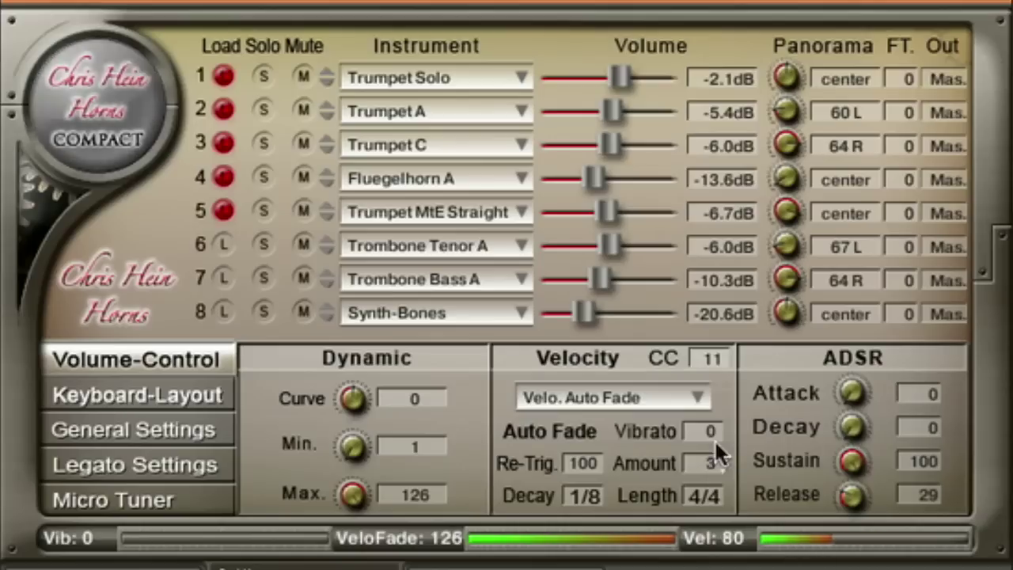
drag(711, 459, 710, 379)
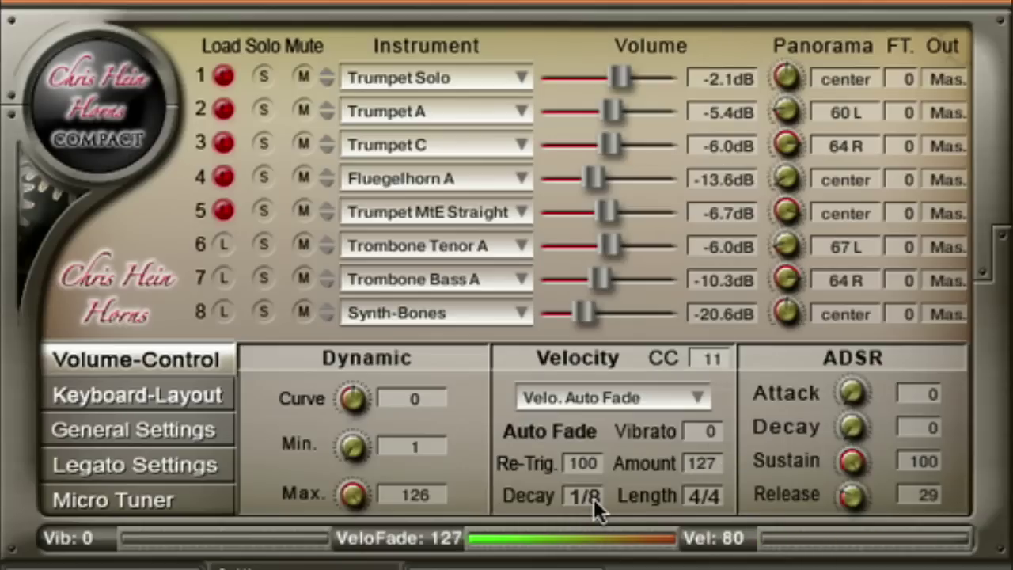
Audition Decay, Length and Re-Trig values, then raise the Vibrato up from 0.
mouse_move(591, 502)
mouse_down()
mouse_move(609, 475)
mouse_move(615, 491)
mouse_move(590, 511)
mouse_up()
drag(709, 492, 720, 418)
mouse_move(602, 465)
mouse_down()
mouse_move(625, 352)
mouse_move(619, 459)
mouse_up()
drag(701, 435, 752, 119)
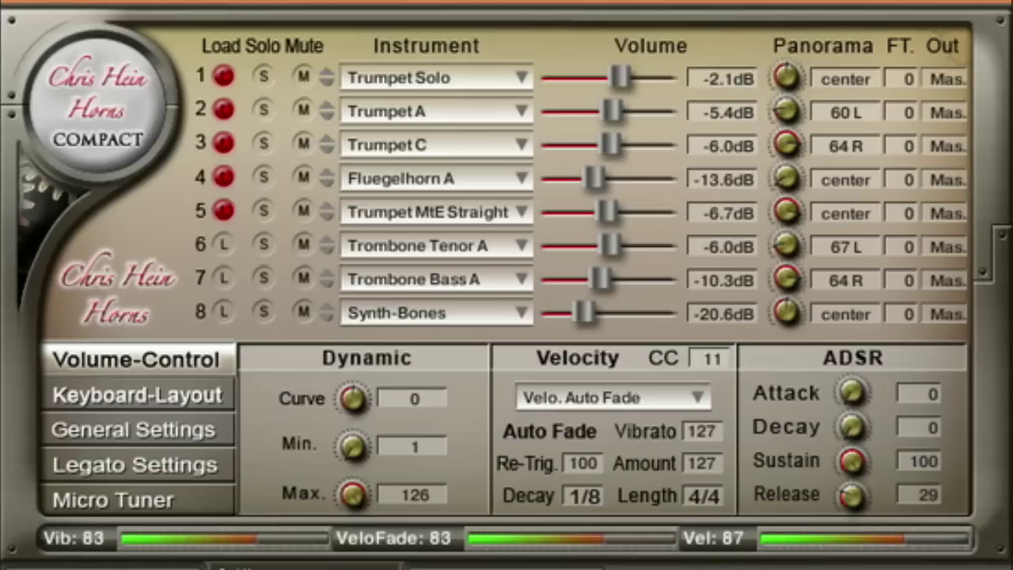
mouse_move(701, 435)
mouse_down()
mouse_move(708, 504)
mouse_move(698, 506)
mouse_move(704, 442)
mouse_up()
Set the velocity mode to Velo. Key and lower Vibrato from 61 to 36.
click(690, 398)
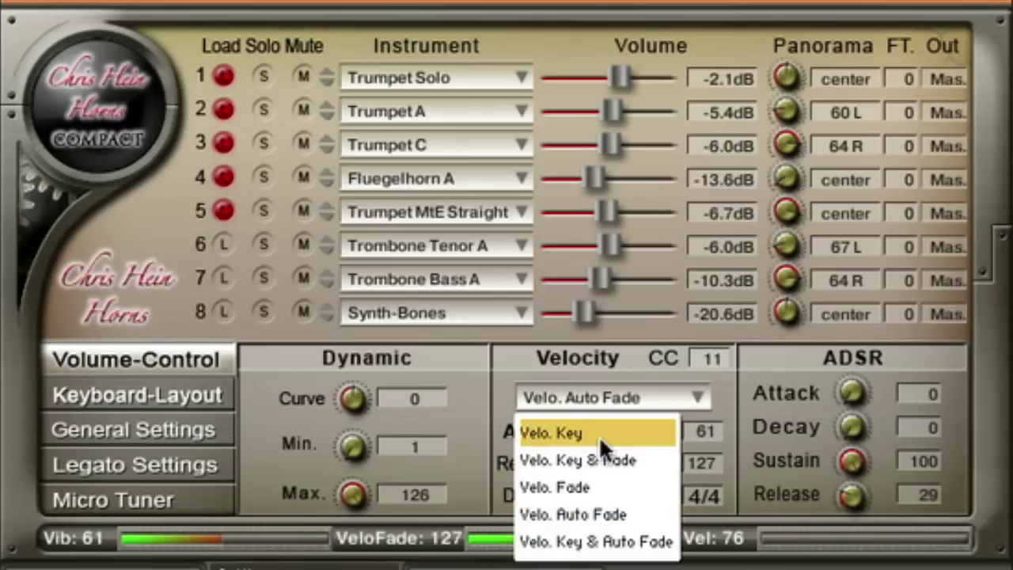
click(598, 435)
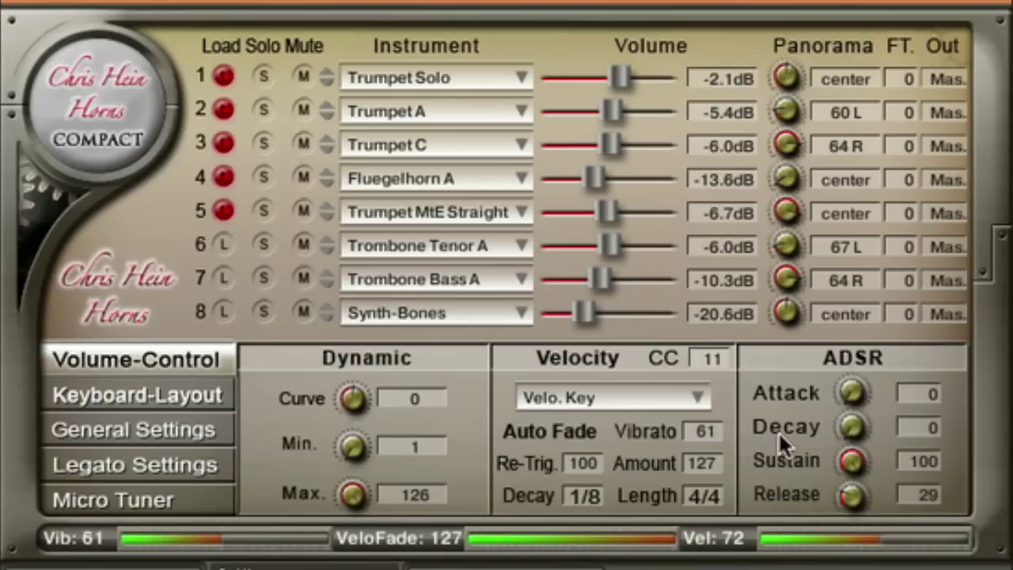
drag(708, 428, 708, 448)
Glance at General Settings, return to Volume-Control, and push the Vib level to 69.
click(185, 433)
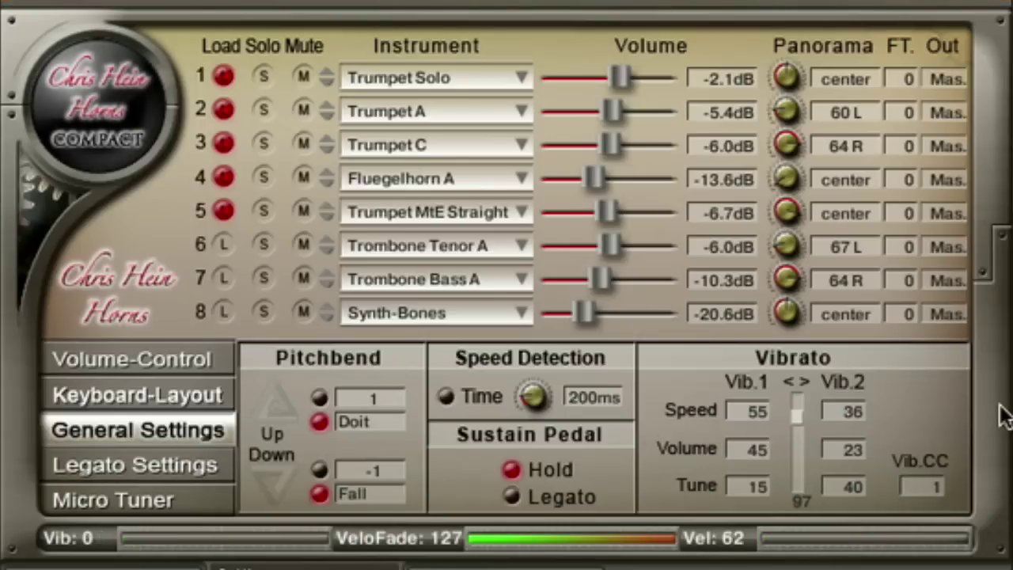
click(152, 361)
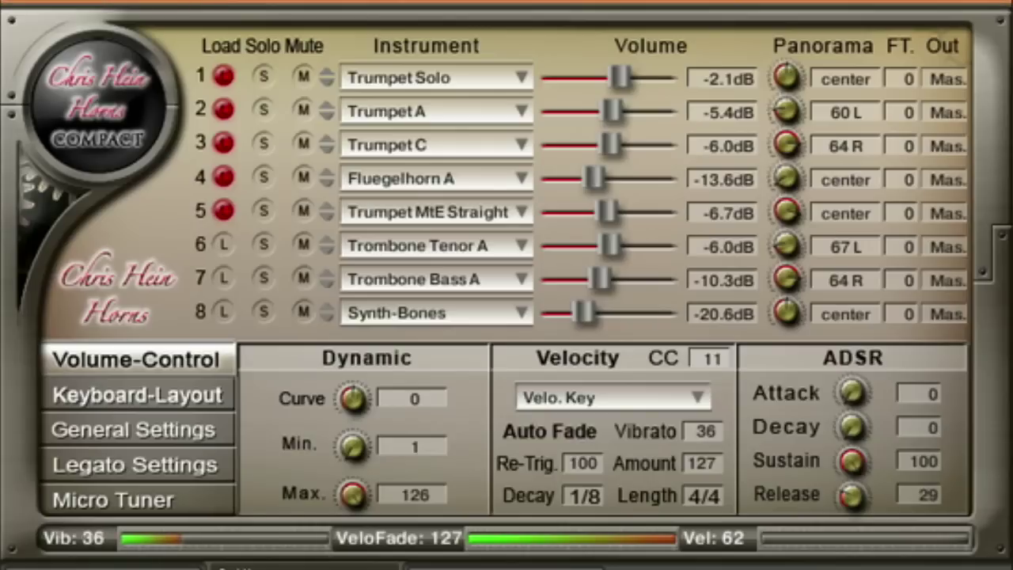
drag(181, 538, 232, 552)
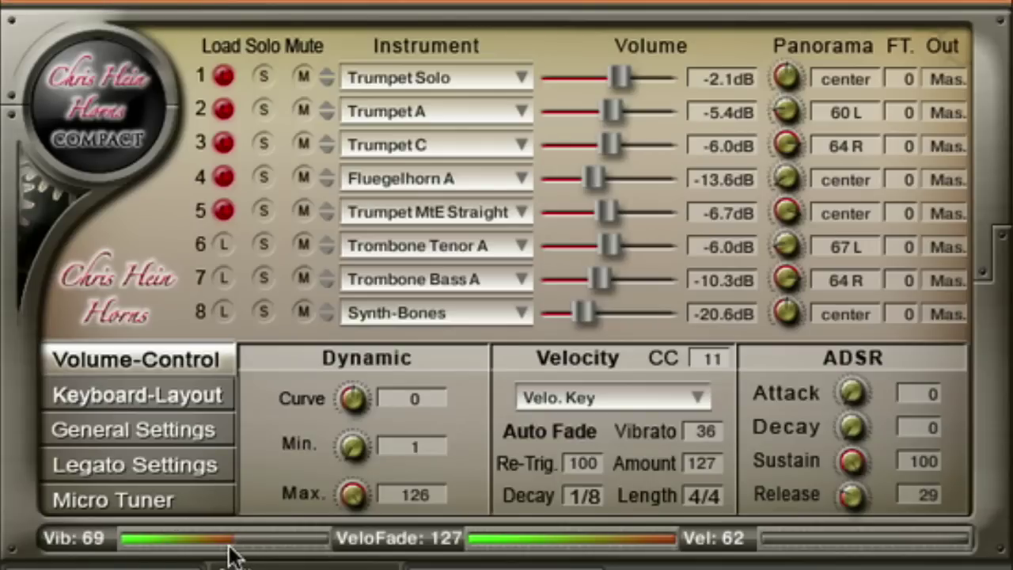